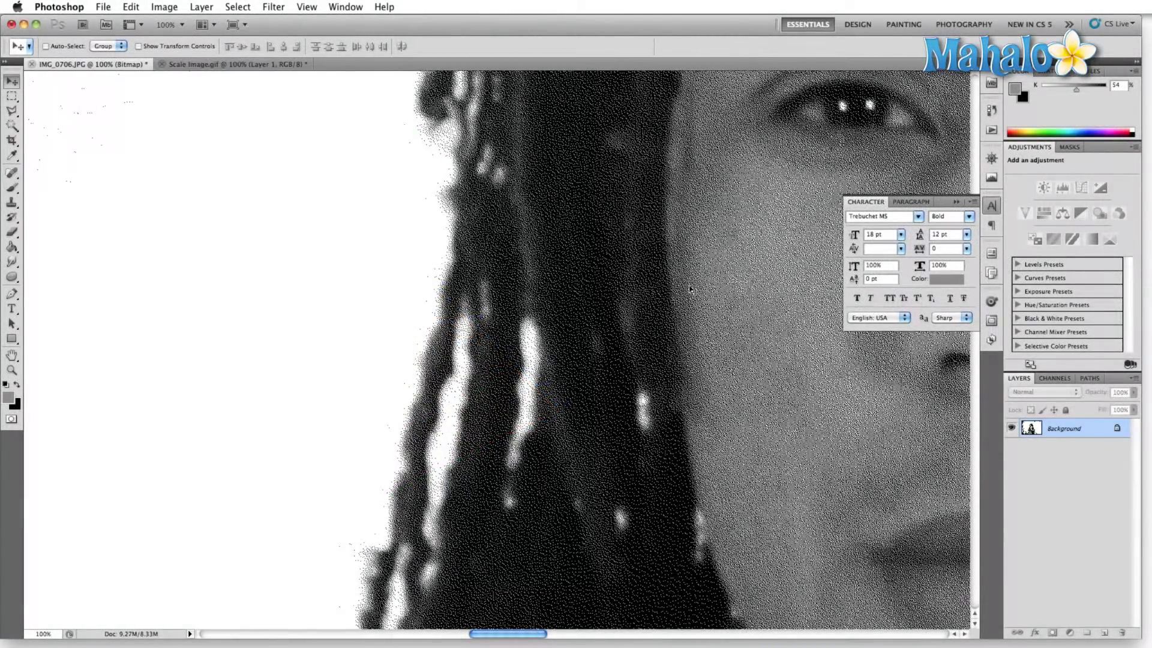
Examine the portrait's pixels up close around the face in bitmap mode and in grayscale mode
left_click_drag(745, 283, 371, 274)
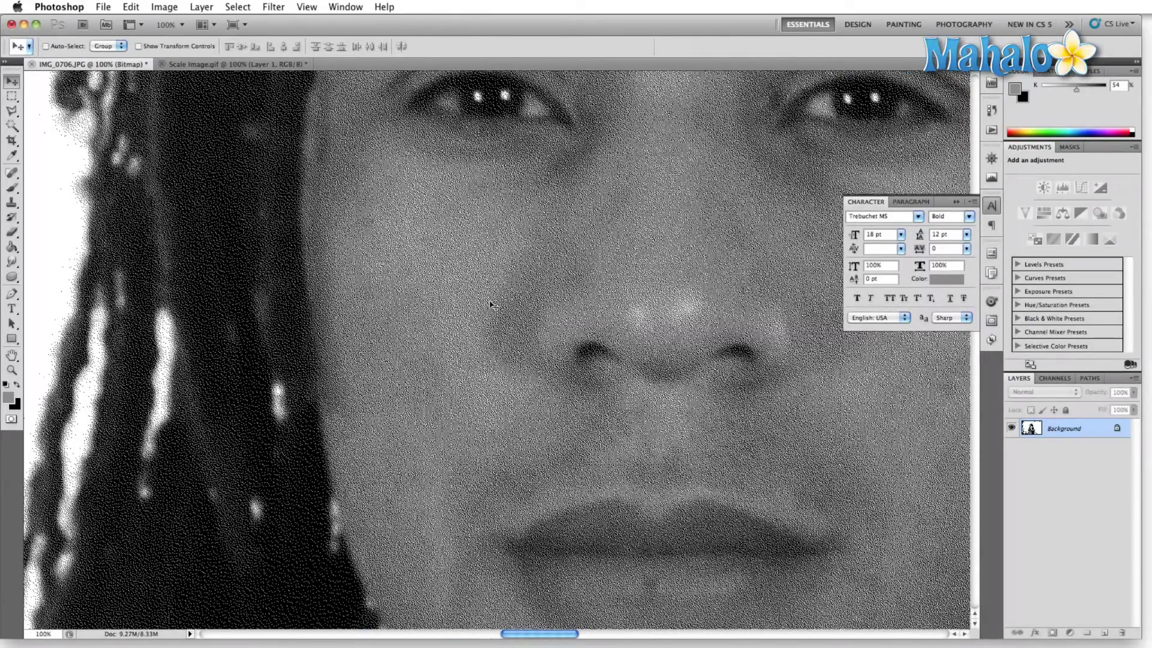
scroll(630, 307, "up", 5)
scroll(635, 307, "up", 7)
scroll(635, 307, "up", 4)
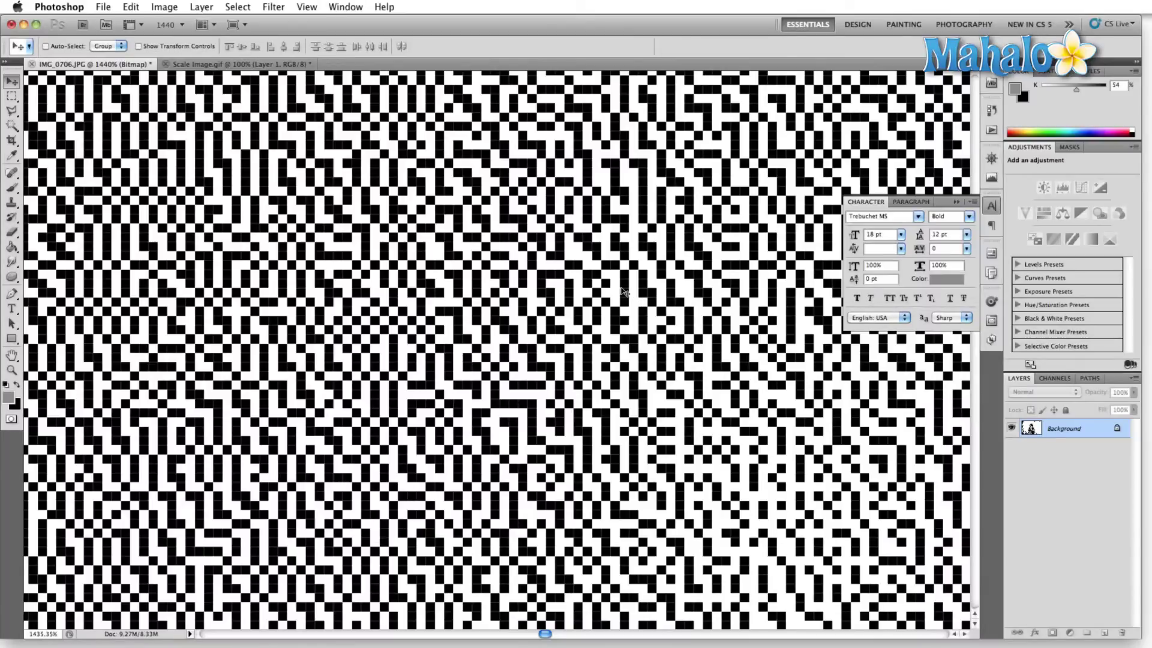
scroll(566, 377, "down", 12)
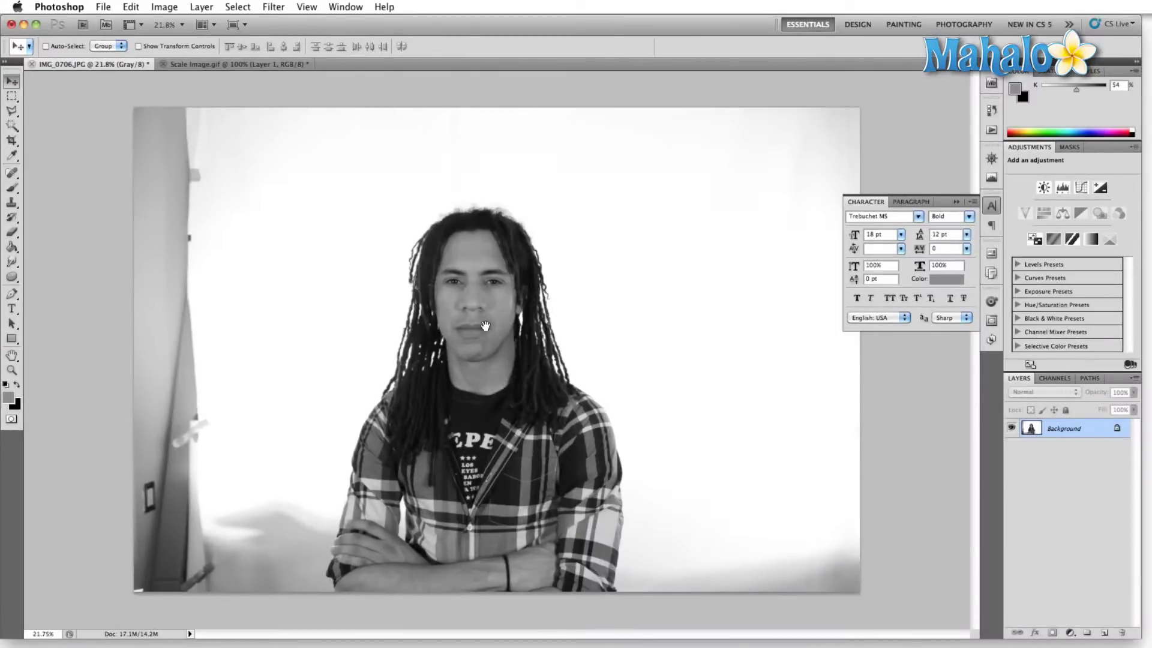
scroll(474, 327, "up", 5)
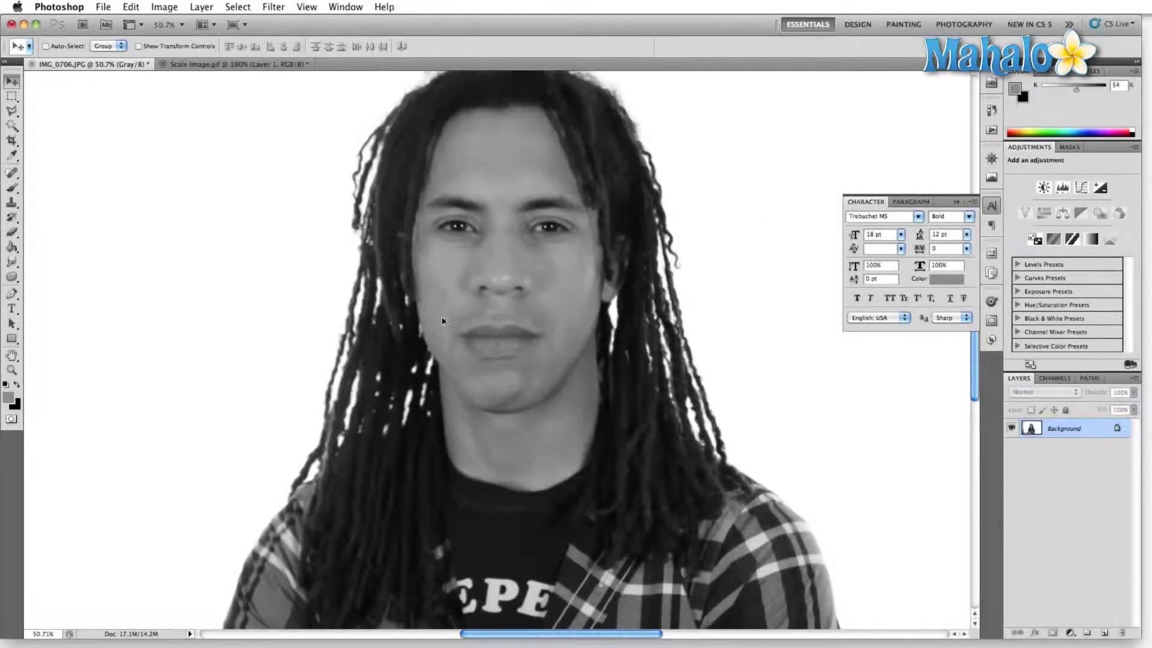
scroll(442, 321, "up", 15)
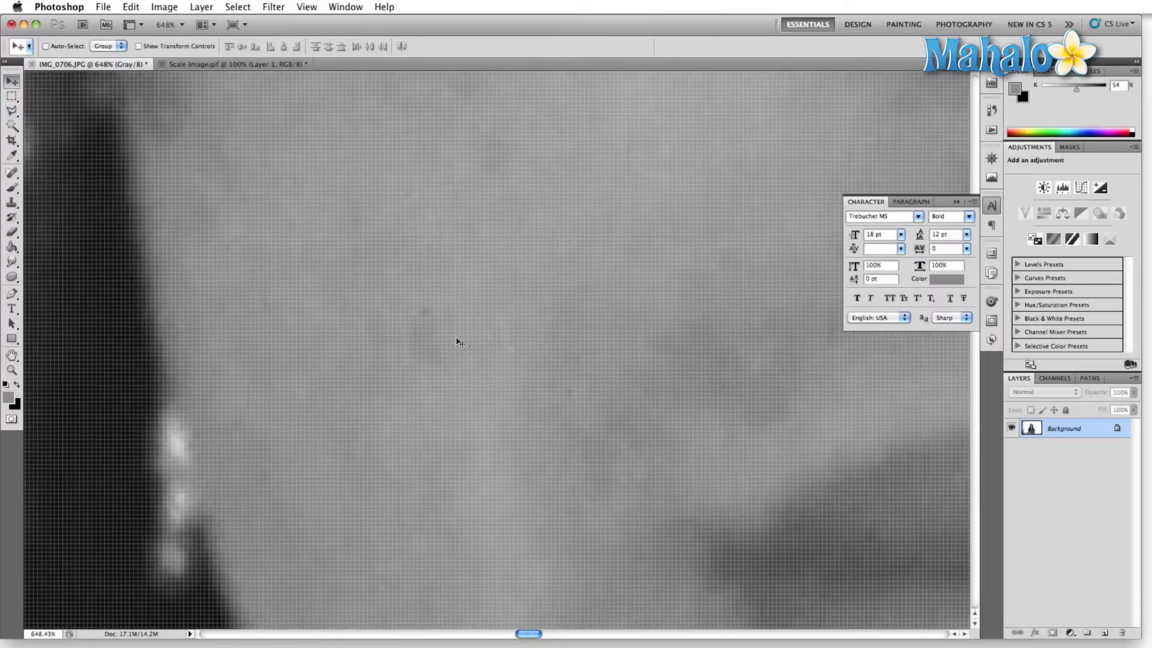
Pick a mid-grey foreground colour (K 48%) and brush it across the cheek and hair of the grayscale photo
left_click(9, 398)
left_click_drag(581, 478, 696, 405)
left_click(835, 391)
key("b")
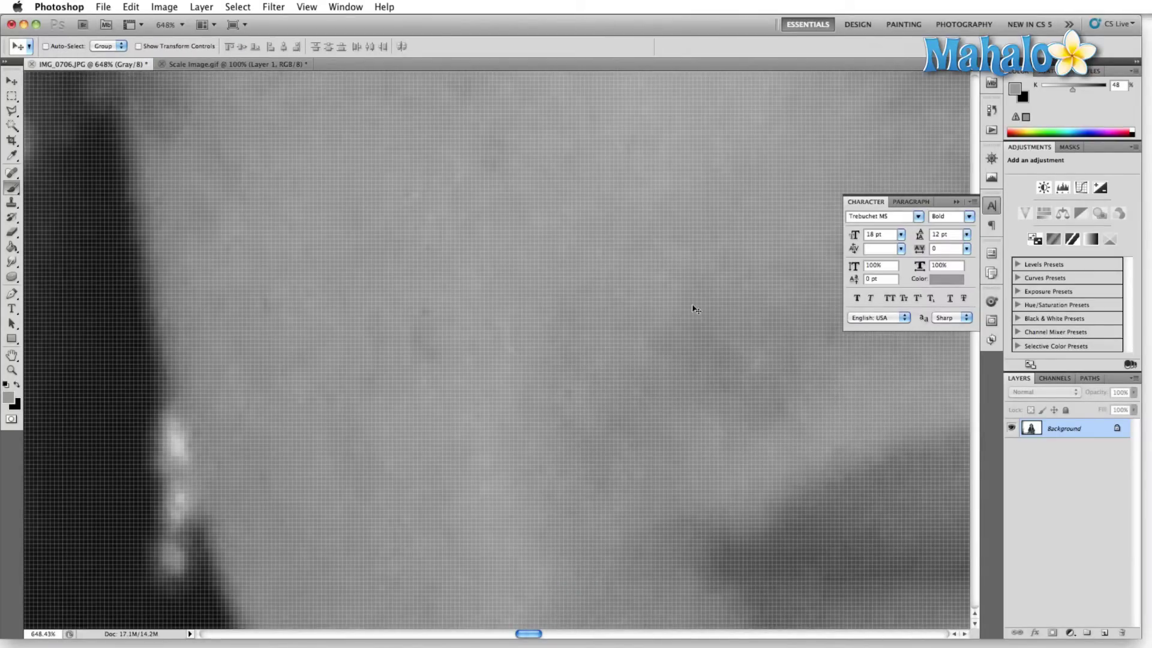
left_click_drag(186, 378, 194, 438)
mouse_move(738, 360)
left_mouse_down()
mouse_move(746, 452)
mouse_move(838, 534)
mouse_move(707, 547)
mouse_move(57, 432)
mouse_move(155, 201)
mouse_move(185, 322)
mouse_move(113, 552)
left_mouse_up()
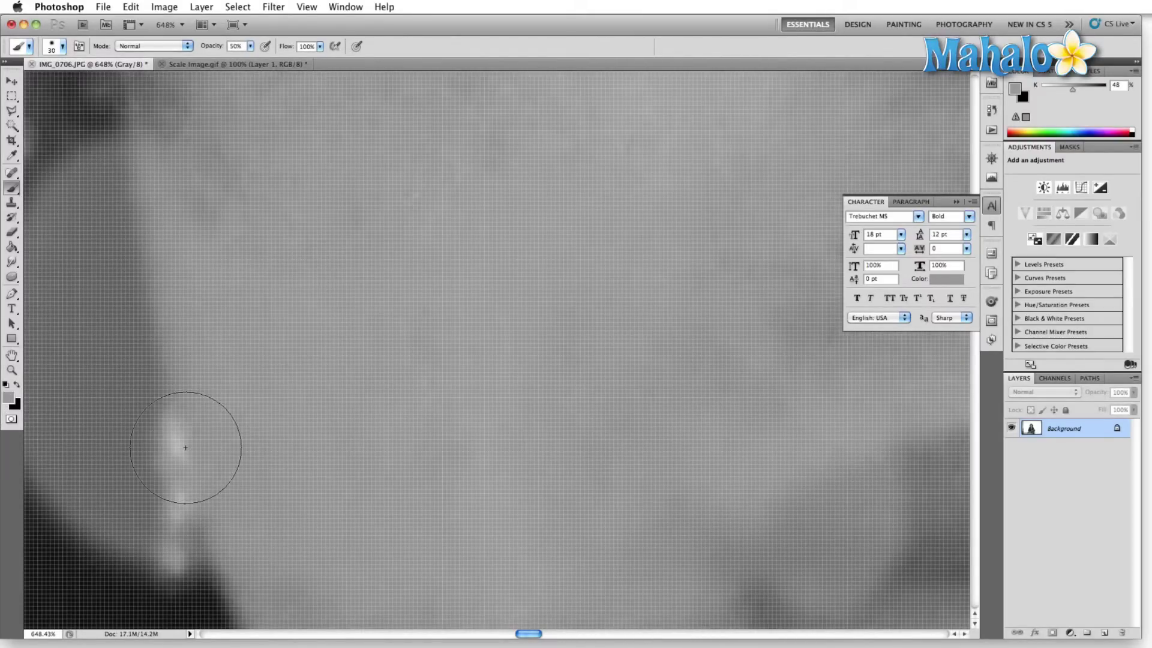
Convert the grayscale photo to RGB Color mode and brush a blue stroke across the hair and cheek
scroll(448, 391, "down", 10)
left_click(163, 8)
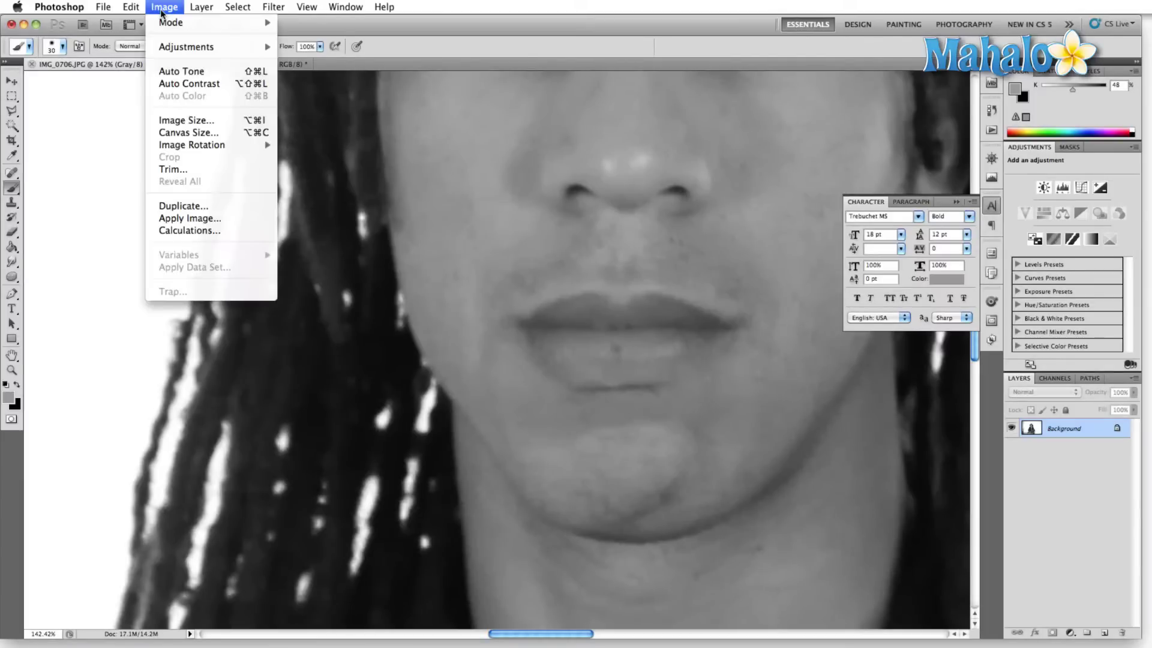
mouse_move(176, 30)
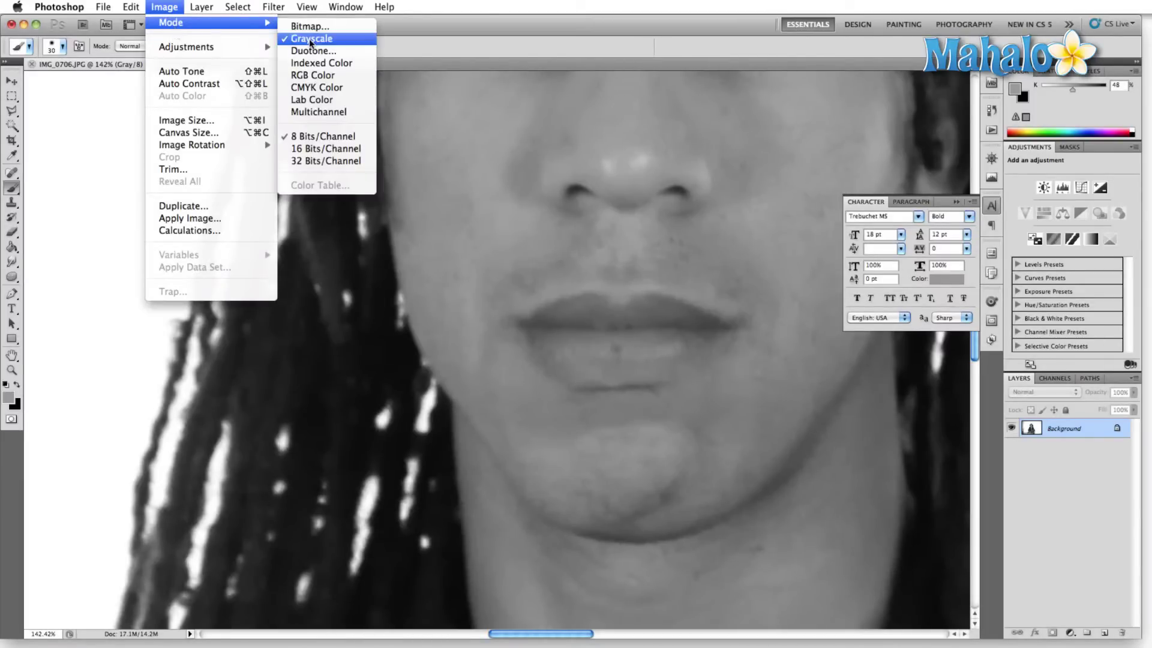
left_click(311, 75)
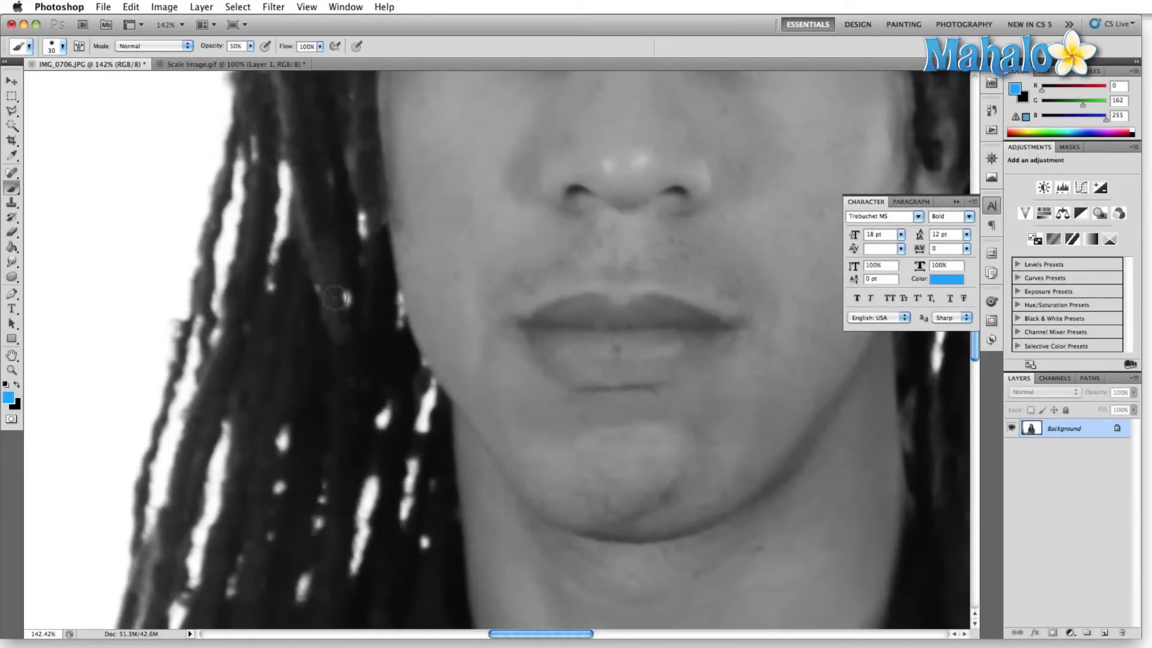
mouse_move(303, 329)
left_mouse_down()
mouse_move(379, 220)
mouse_move(326, 262)
mouse_move(435, 452)
mouse_move(317, 324)
mouse_move(490, 290)
left_mouse_up()
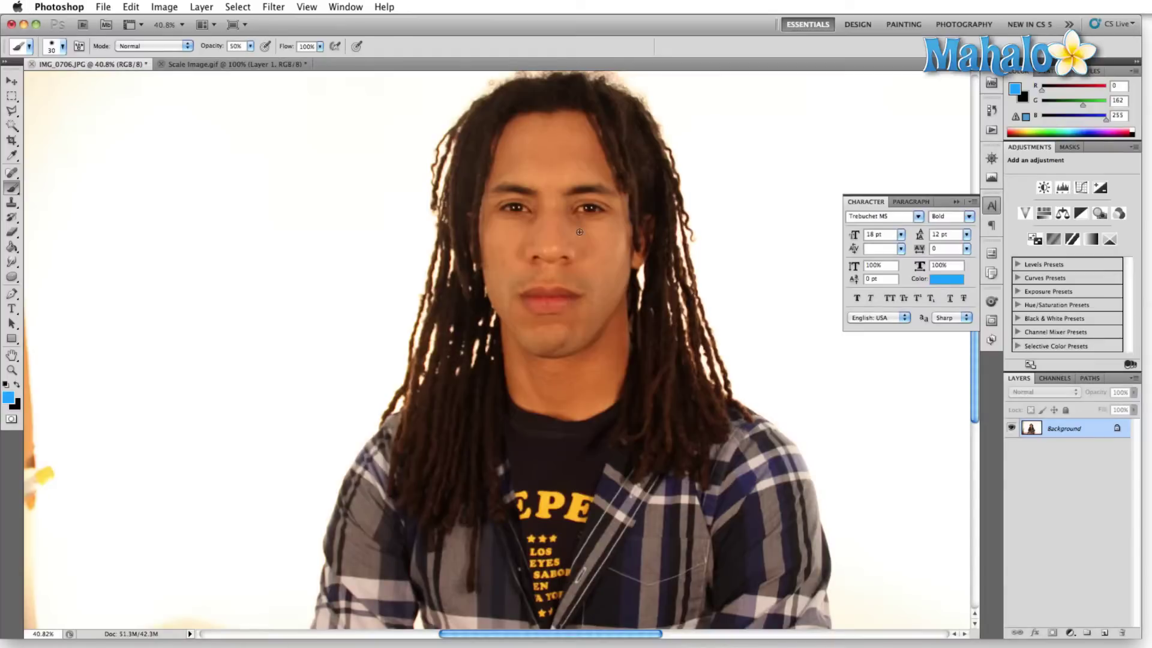
Fit the photo on screen and restrict the foreground colour picker to web colours only
key("super+0")
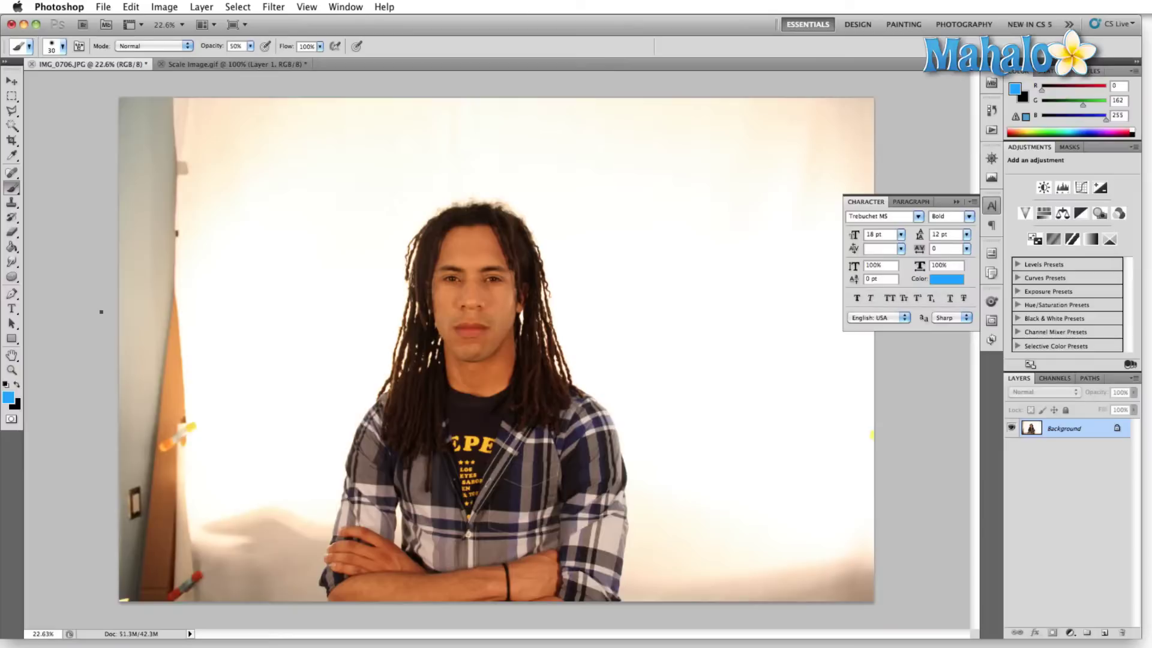
left_click(9, 398)
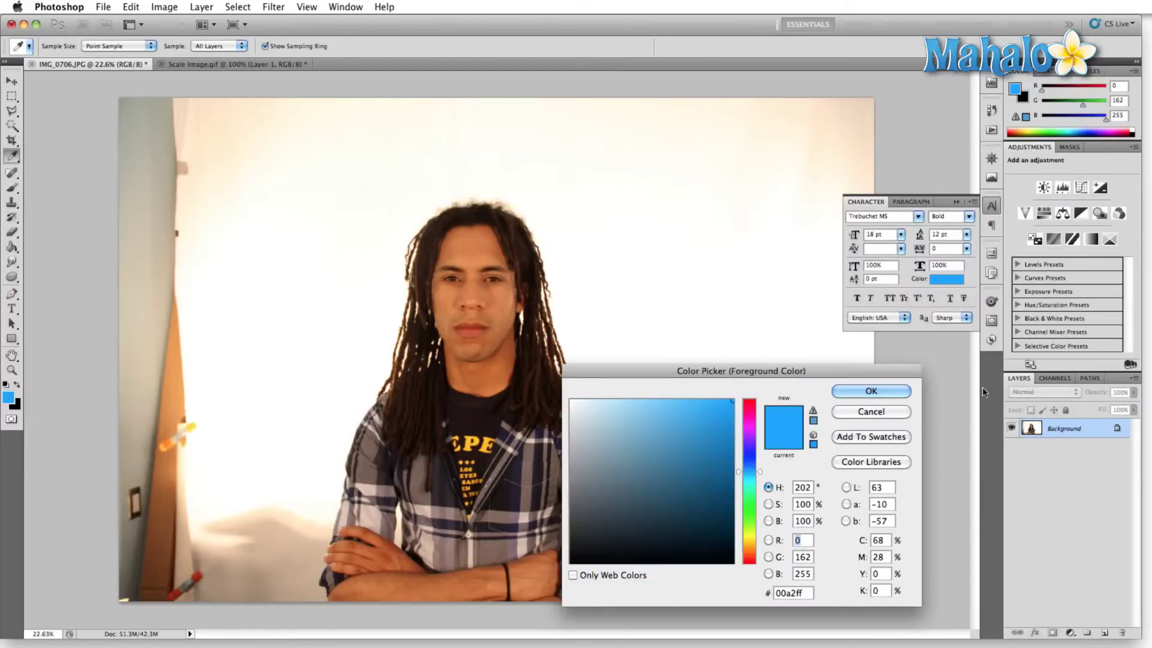
left_click_drag(747, 376, 547, 135)
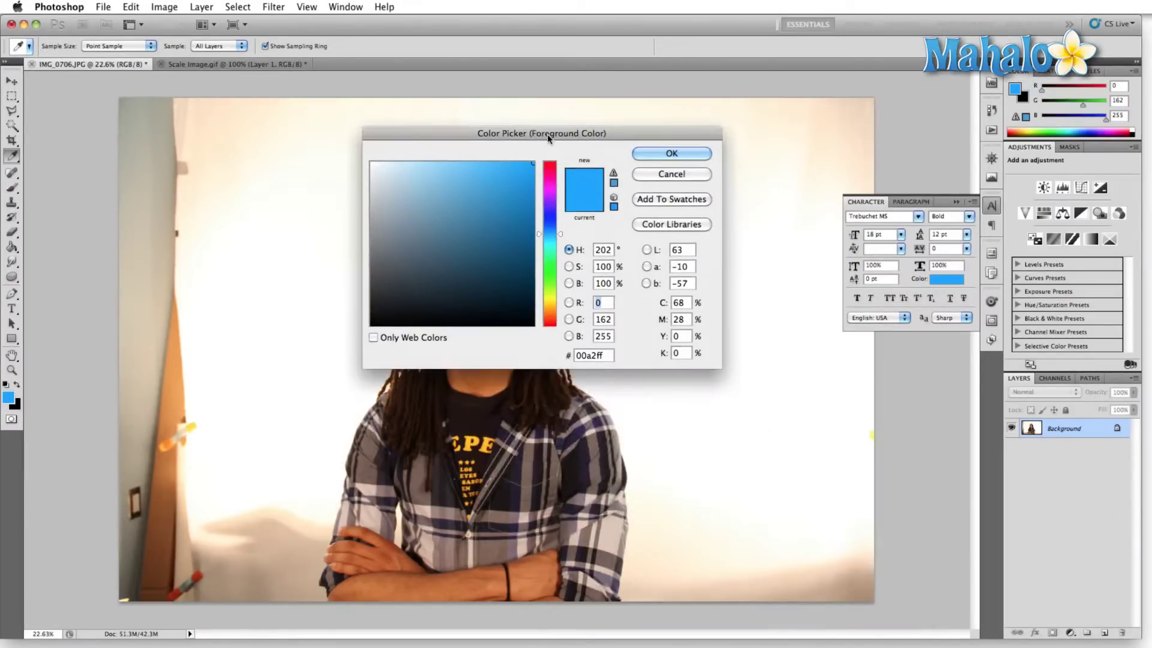
left_click(373, 338)
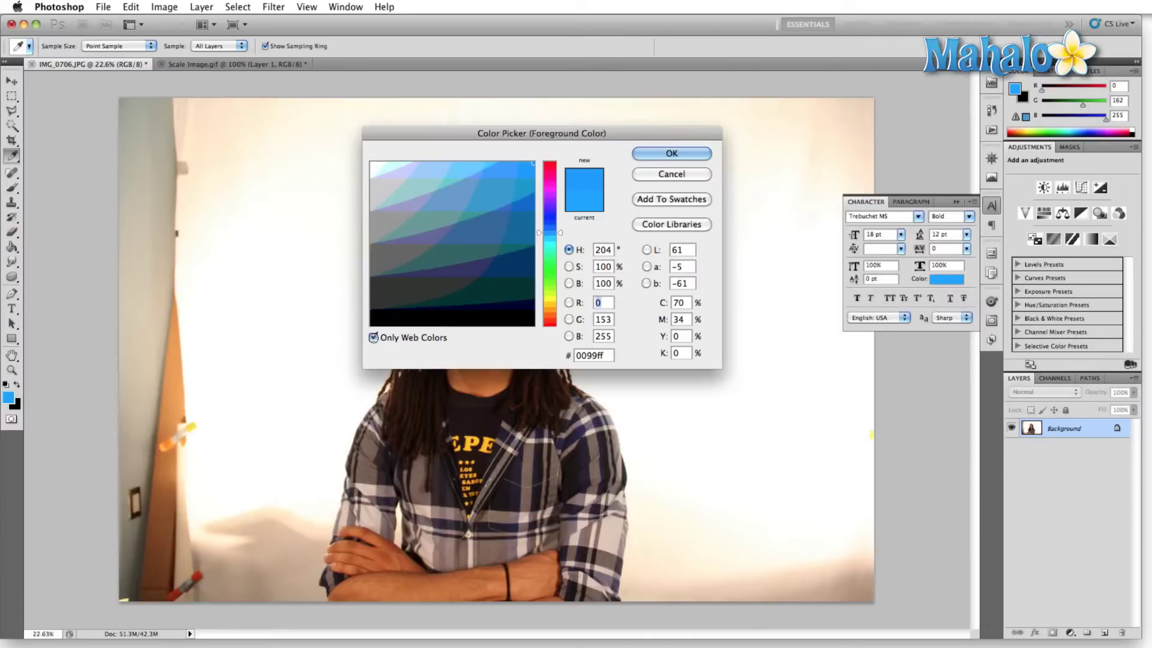
Sample several web-safe blues, teals and greys for the foreground colour
left_click(427, 220)
left_click(457, 197)
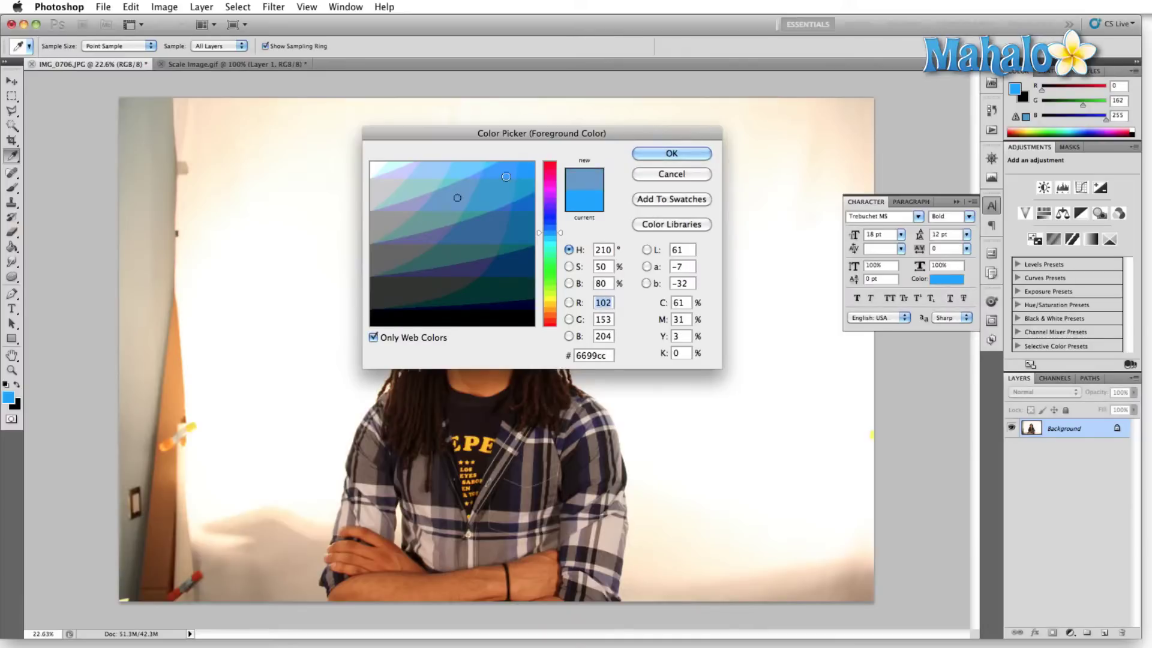
left_click(503, 175)
left_click(498, 193)
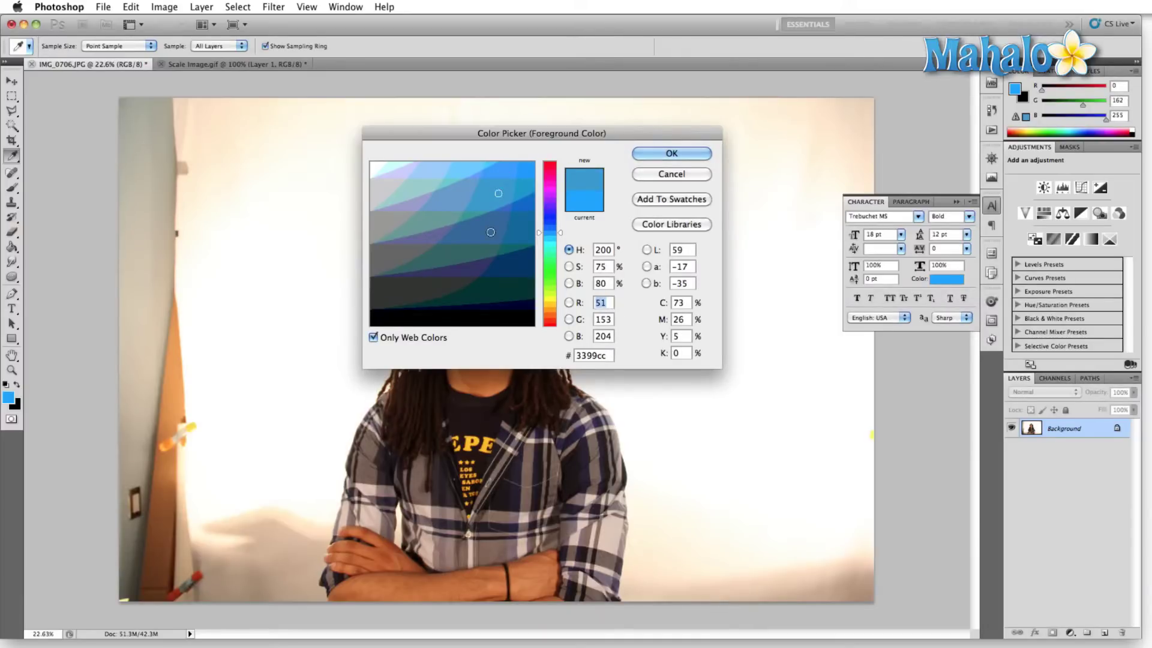
left_click(491, 233)
left_click(452, 258)
left_click(509, 265)
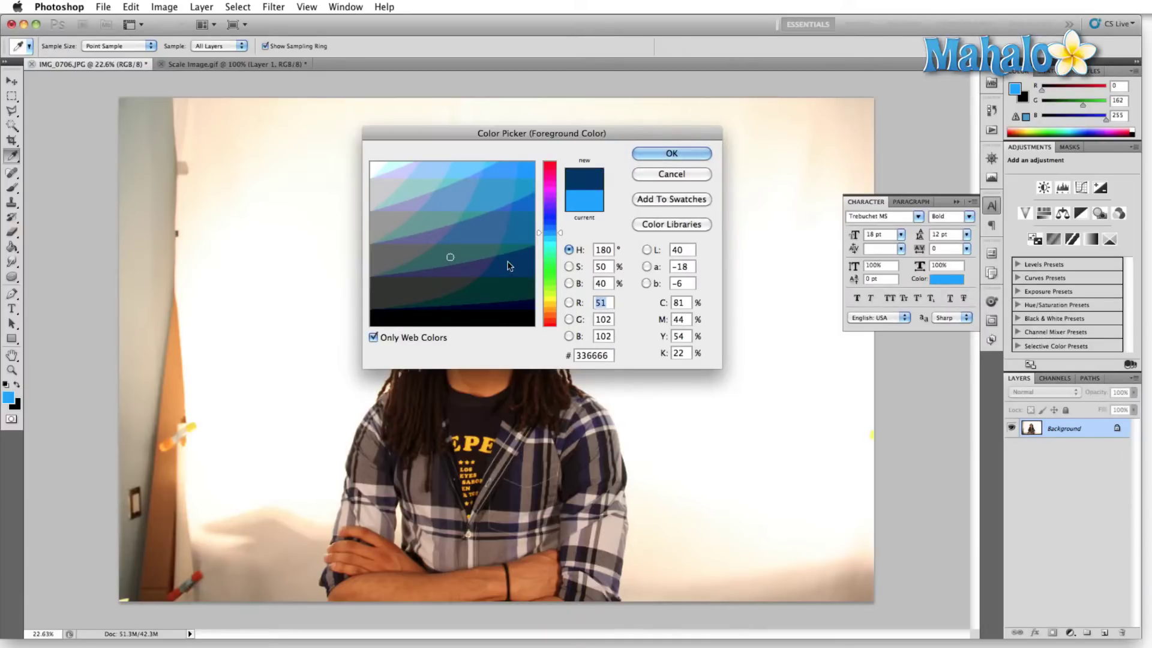
left_click(387, 226)
left_click(476, 229)
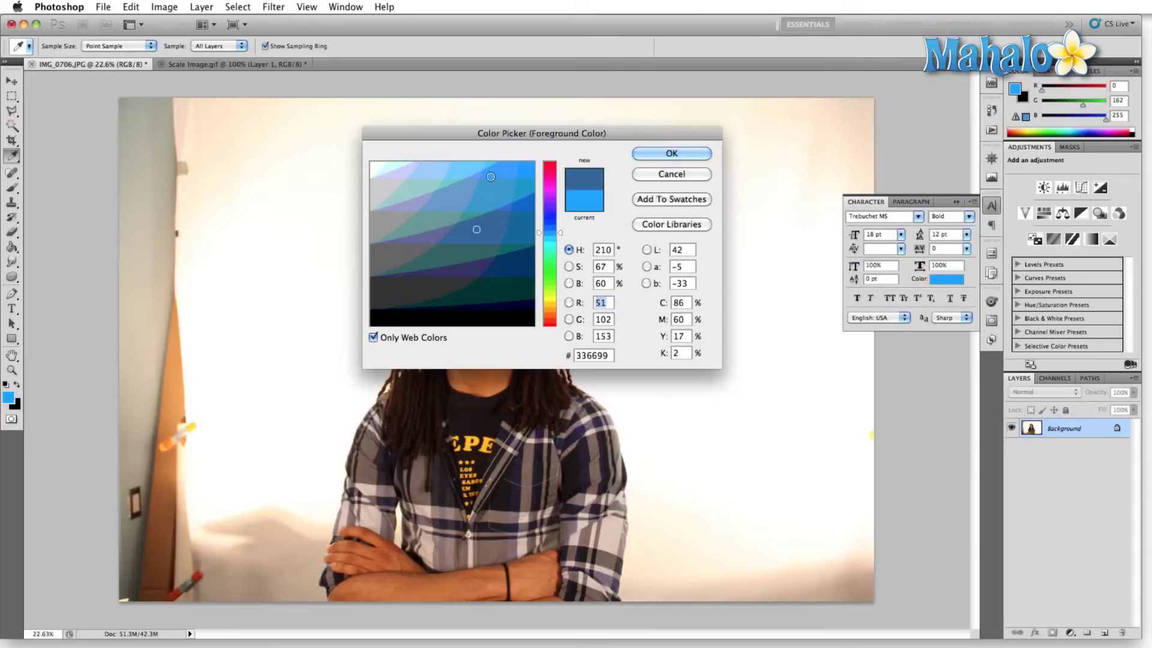
left_click(494, 191)
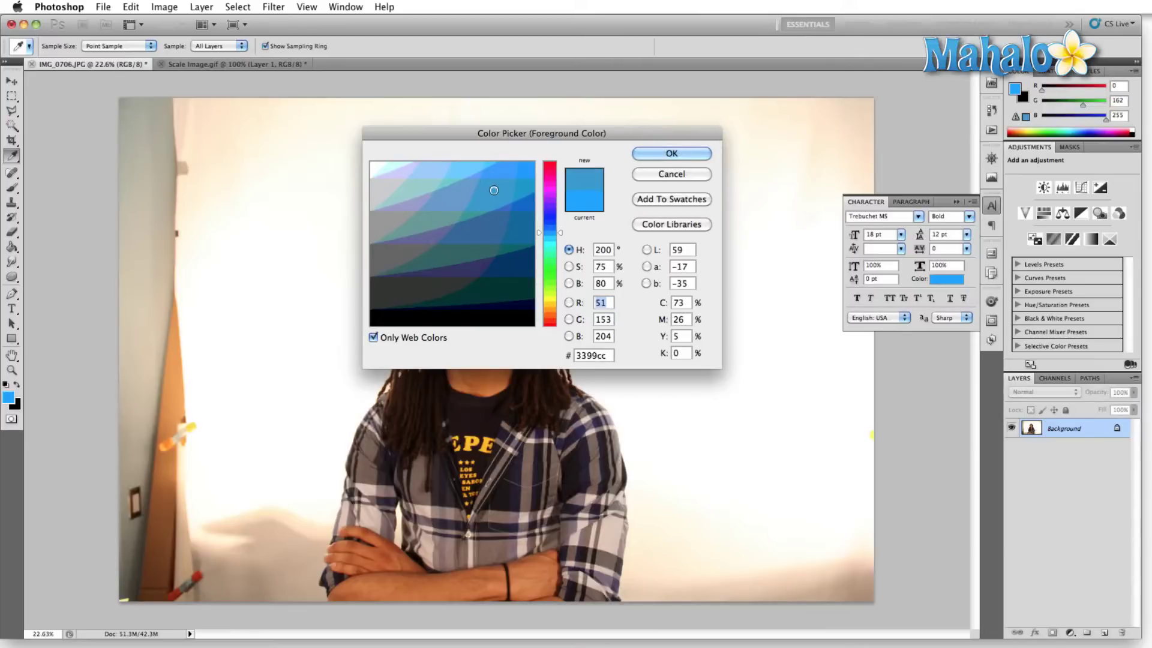
left_click(524, 227)
Pick a bright blue (RGB 30, 142, 235) from the unrestricted colour range and replace it with its closest in-gamut colour
left_click(373, 337)
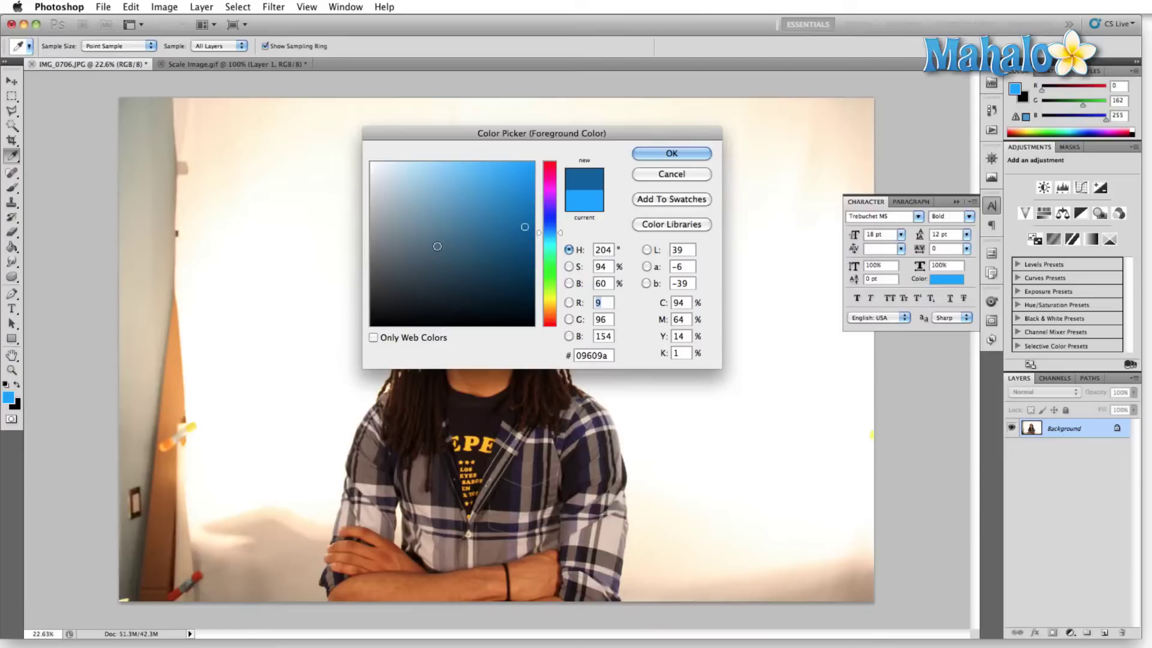
left_click(456, 192)
mouse_move(438, 205)
left_mouse_down()
mouse_move(432, 225)
mouse_move(492, 191)
mouse_move(511, 214)
mouse_move(433, 277)
mouse_move(471, 221)
mouse_move(442, 234)
mouse_move(424, 270)
mouse_move(434, 272)
left_mouse_up()
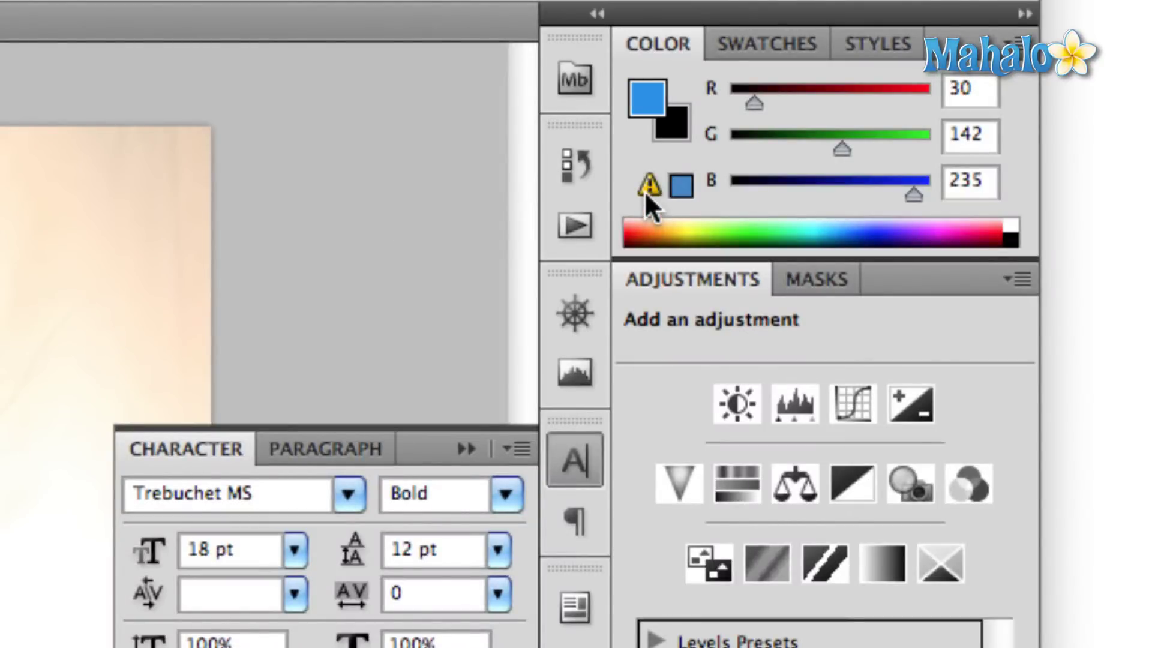
mouse_move(644, 190)
left_click(680, 186)
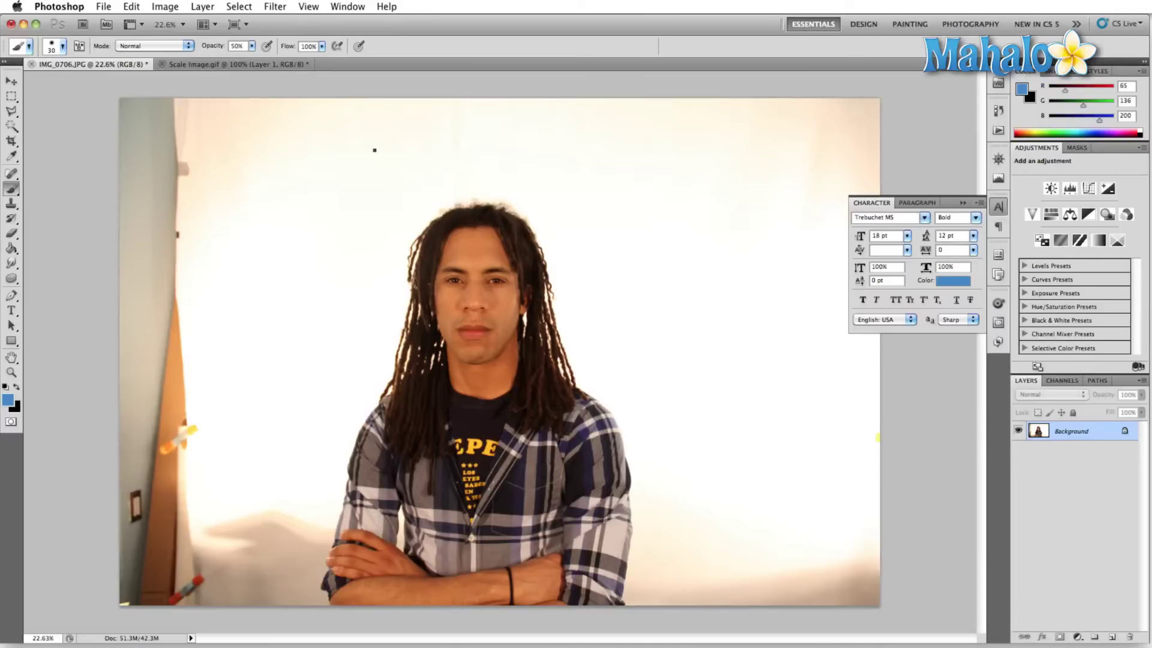
Turn on the gamut warning and set its overlay colour to pure red (ff0000) in the preferences
left_click(310, 7)
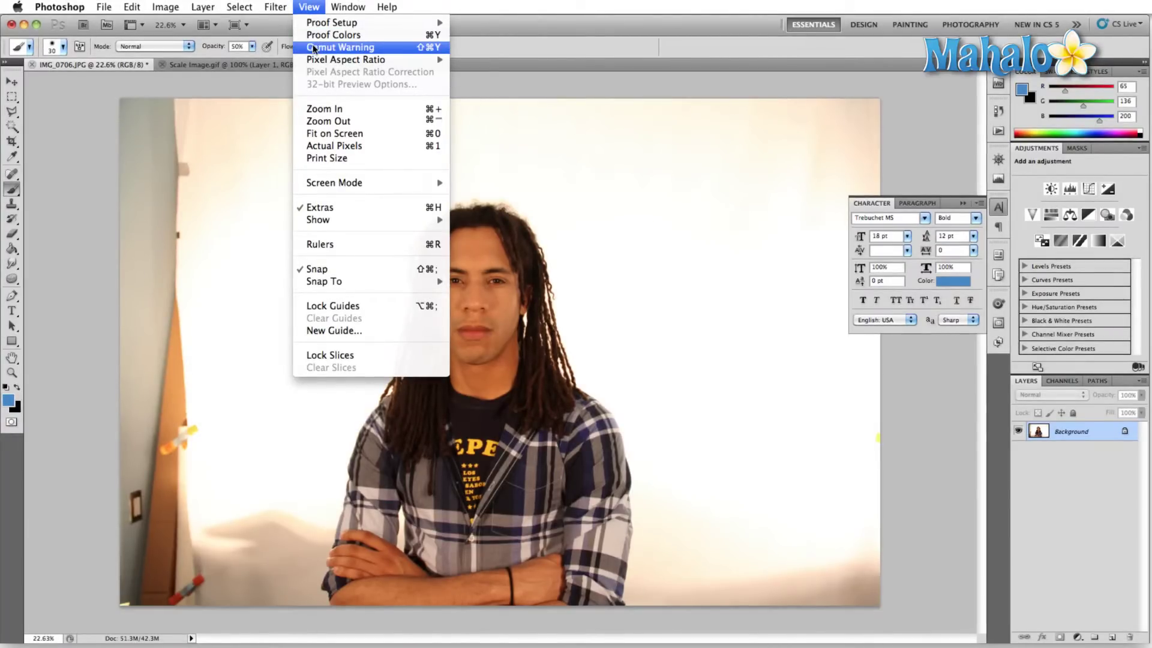
left_click(311, 7)
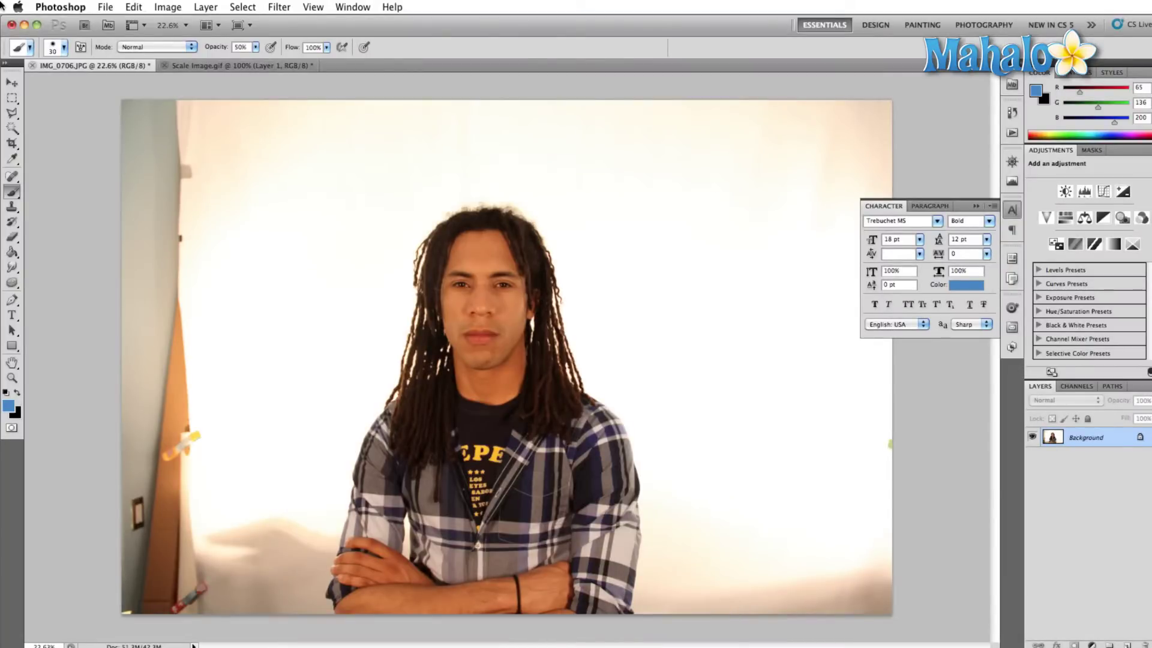
left_click(58, 8)
mouse_move(90, 48)
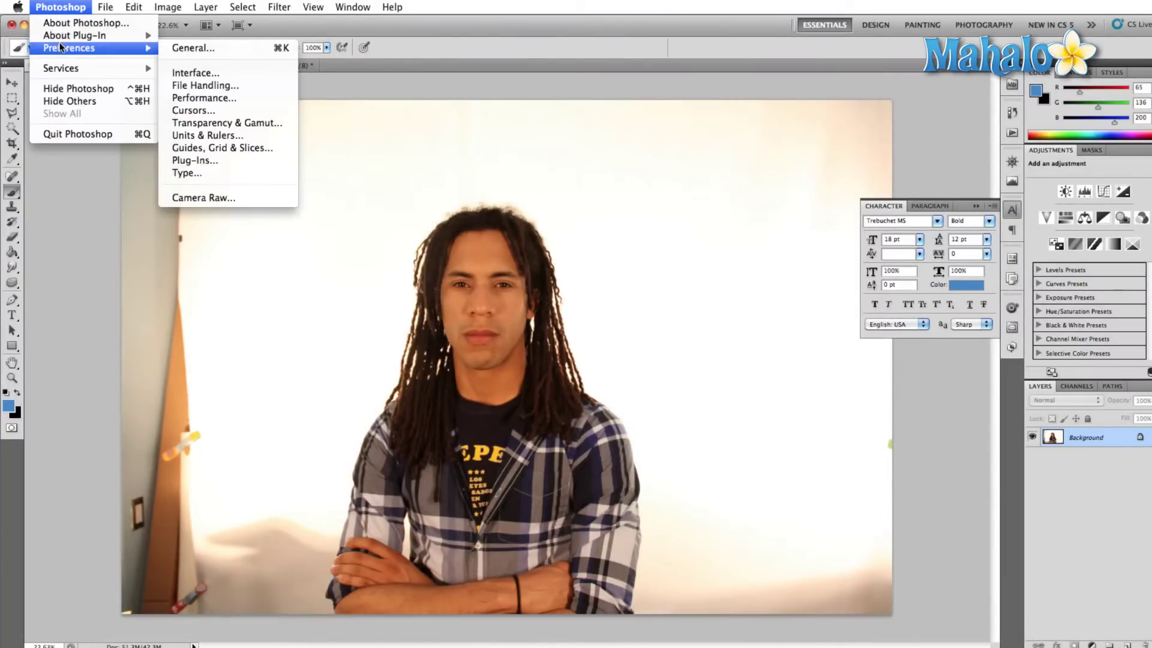
left_click(216, 123)
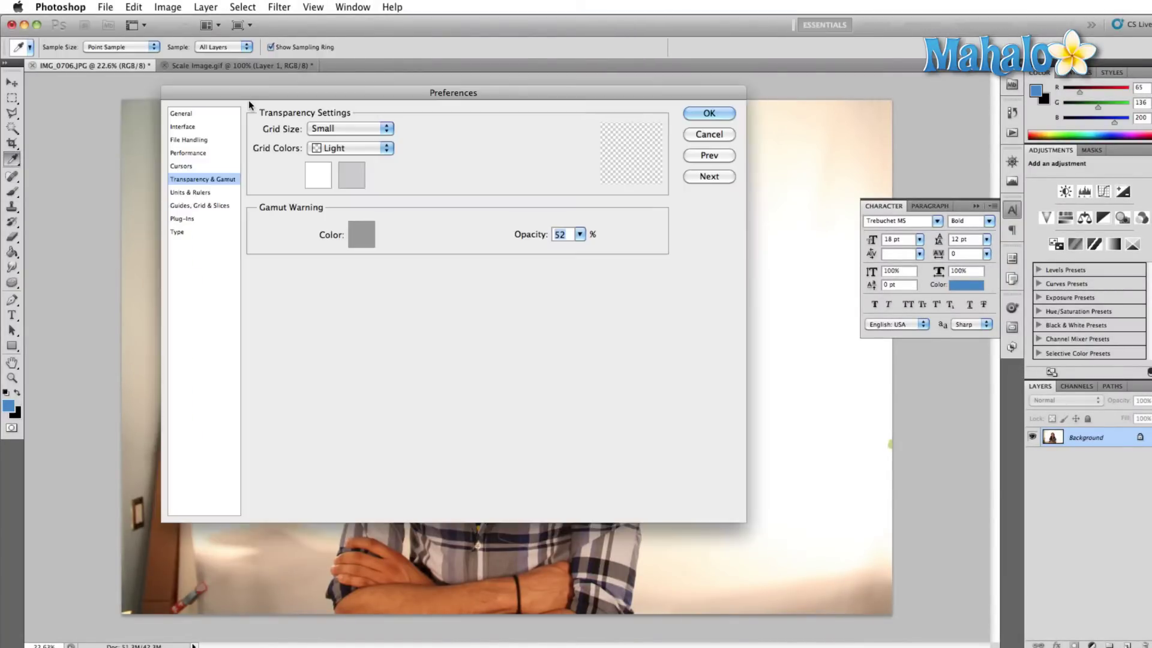
left_click(360, 234)
left_click(487, 256)
left_click_drag(486, 257, 546, 165)
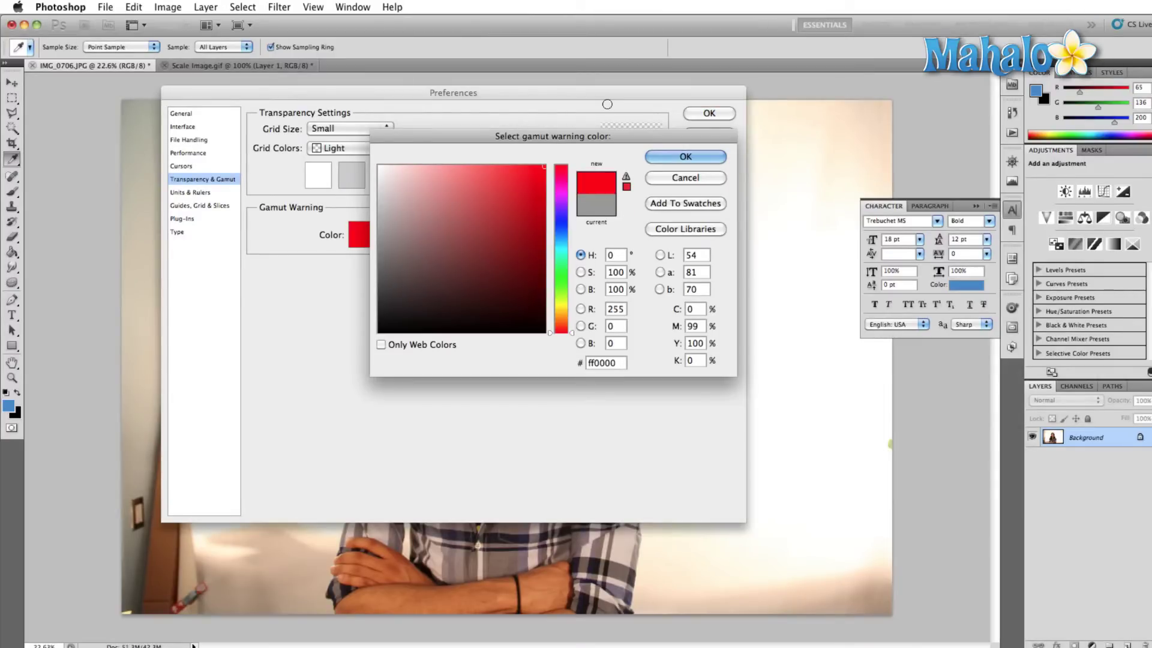
left_click(661, 157)
left_click(700, 138)
key("b")
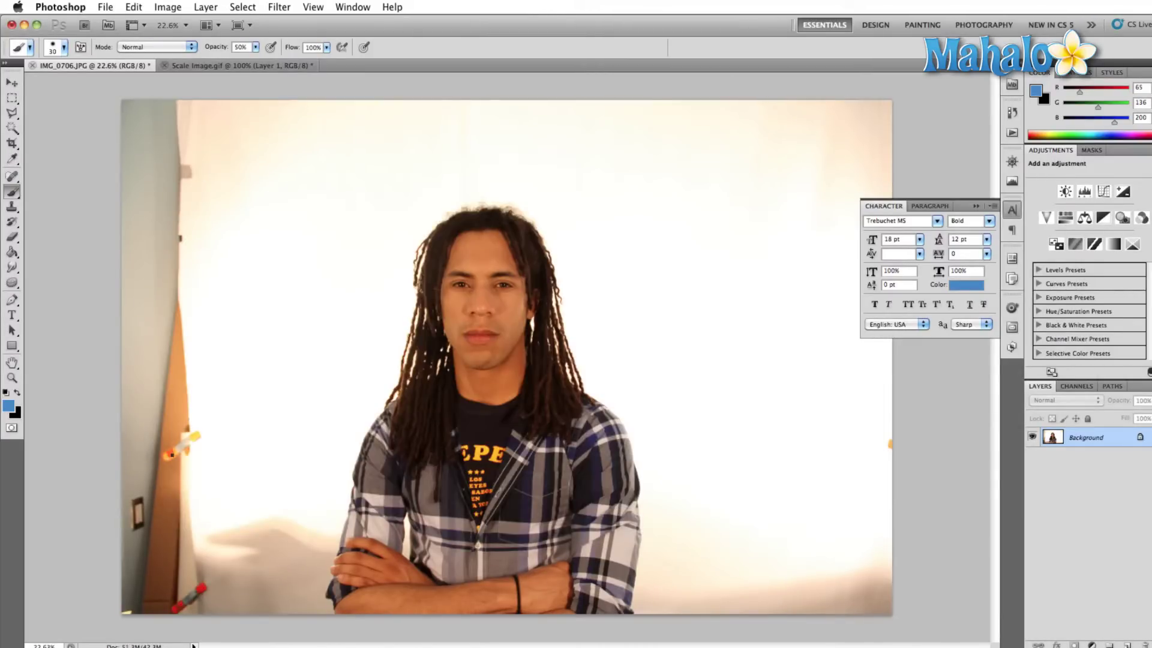
Examine the out-of-gamut areas on the coloured clamps and wooden post beside the backdrop
scroll(178, 452, "up", 10)
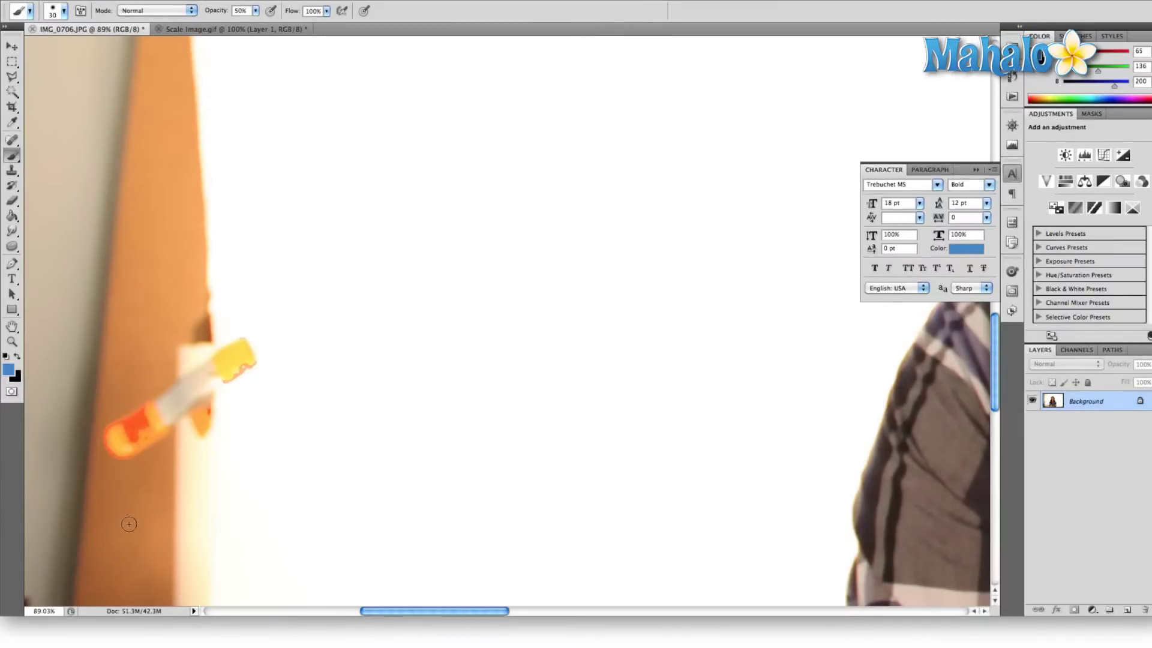
scroll(128, 524, "down", 15)
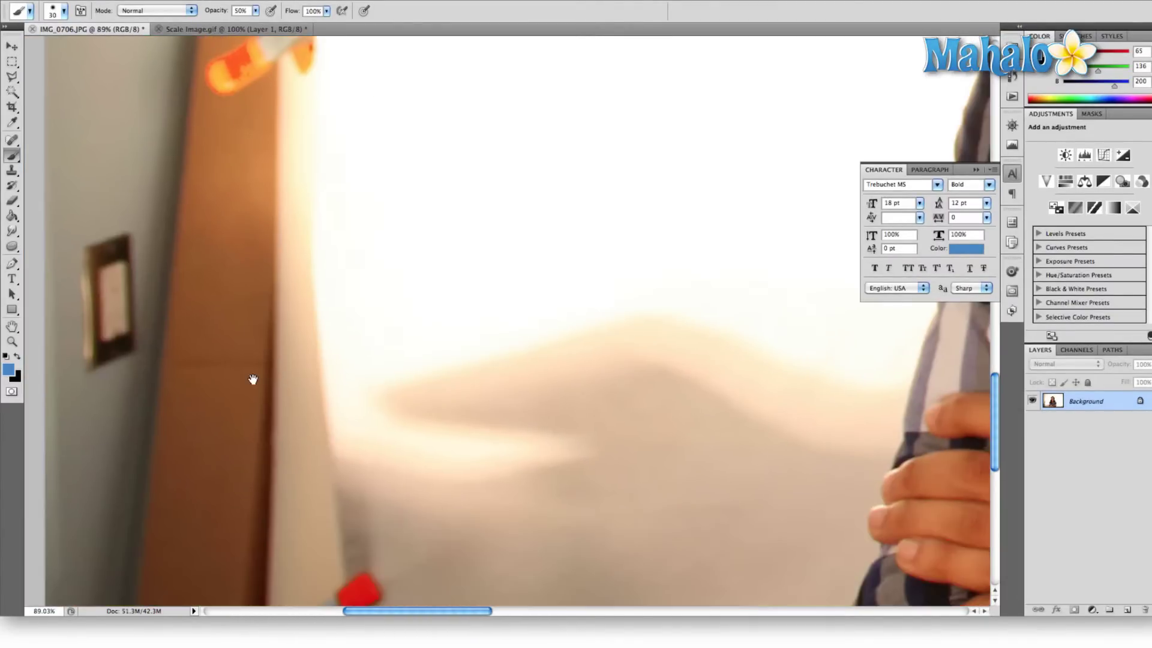
scroll(247, 507, "down", 2)
scroll(254, 528, "up", 5)
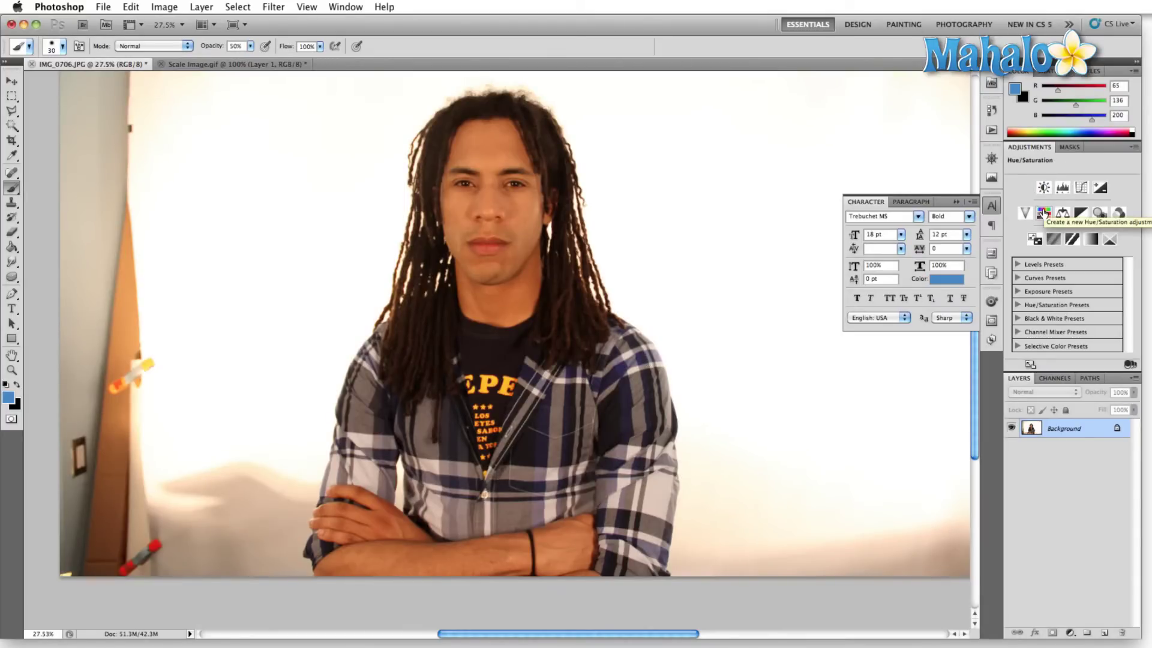
Add a Hue/Saturation adjustment layer above the Background layer
left_click(1044, 213)
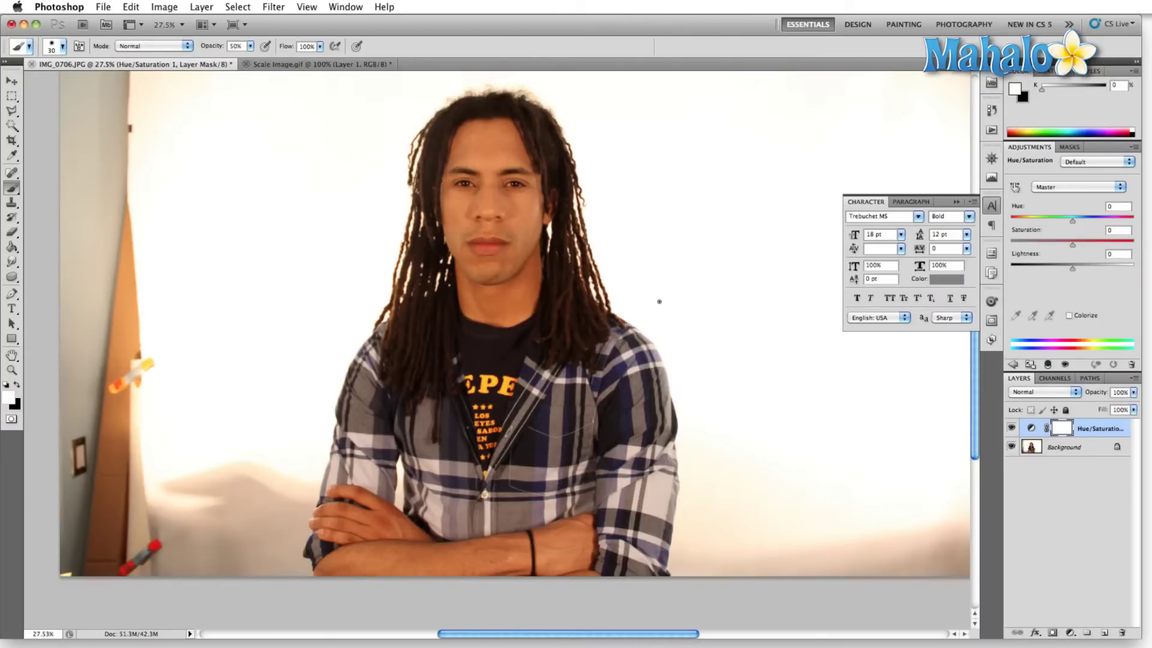
left_click(164, 7)
left_click(165, 9)
left_click(164, 7)
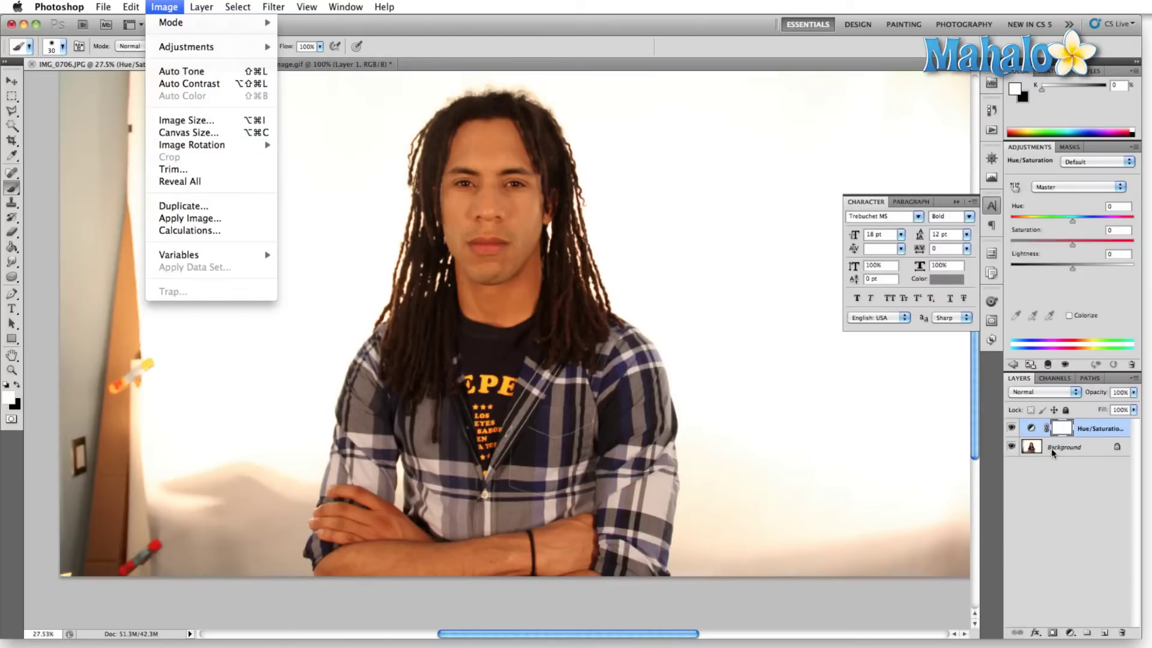
left_click(1095, 282)
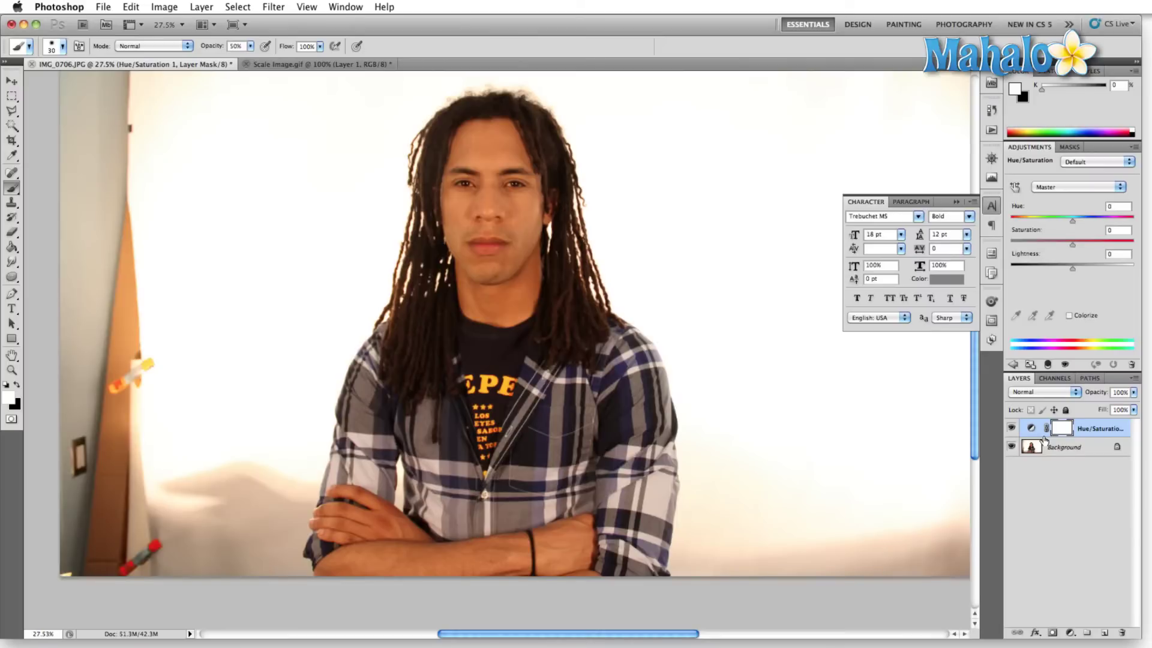
Raise the Hue/Saturation layer's saturation to +65 and compare the photo with the adjustment layer hidden and shown
left_click_drag(1067, 243, 1111, 243)
left_click(1012, 429)
left_click(1011, 428)
left_click(1012, 428)
left_click(1012, 429)
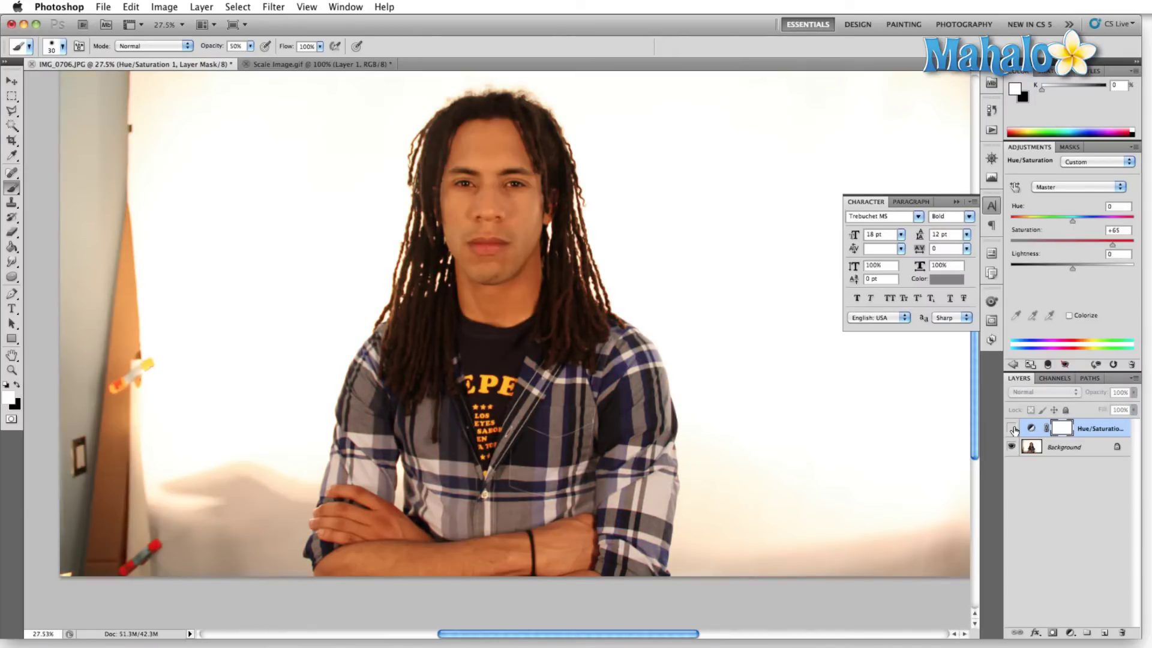
left_click(1012, 428)
Try the adjustment layer's saturation at the +100 maximum and at -14, and bring it back to about +1
left_click_drag(1113, 245, 1144, 257)
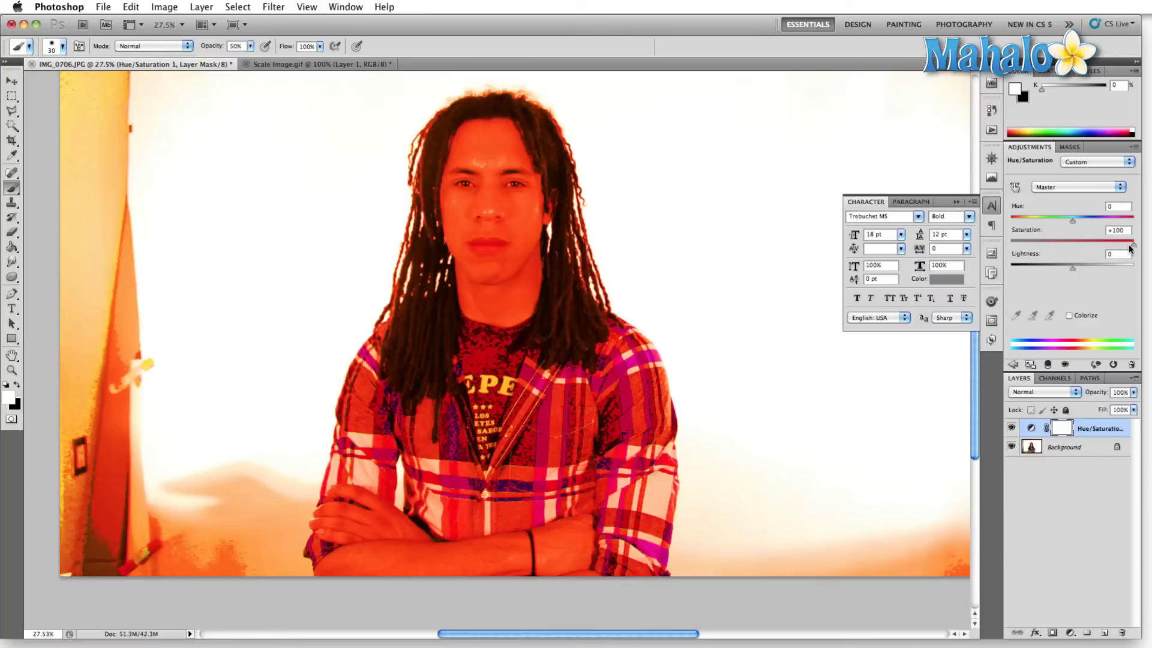
left_click_drag(1132, 245, 1065, 247)
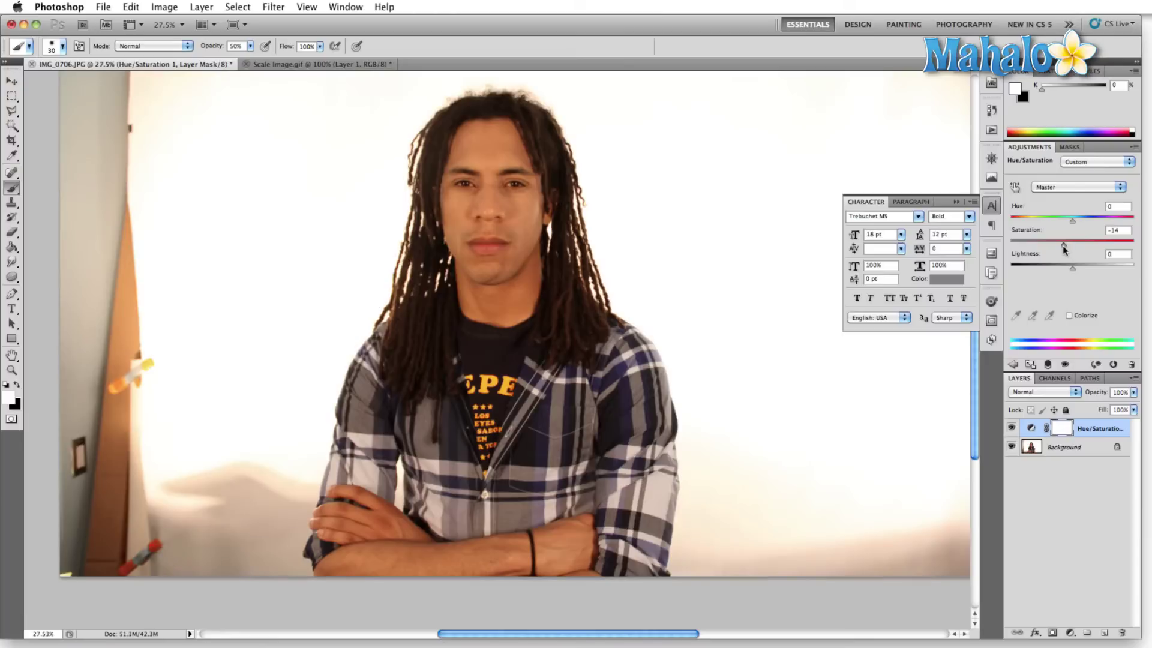
left_click_drag(1062, 246, 1070, 246)
Lower the Hue/Saturation layer's saturation to -18, checking the gamut warning on the red clamp beside the wooden post
scroll(256, 315, "up", 2)
scroll(110, 522, "up", 10)
left_click_drag(162, 469, 437, 133)
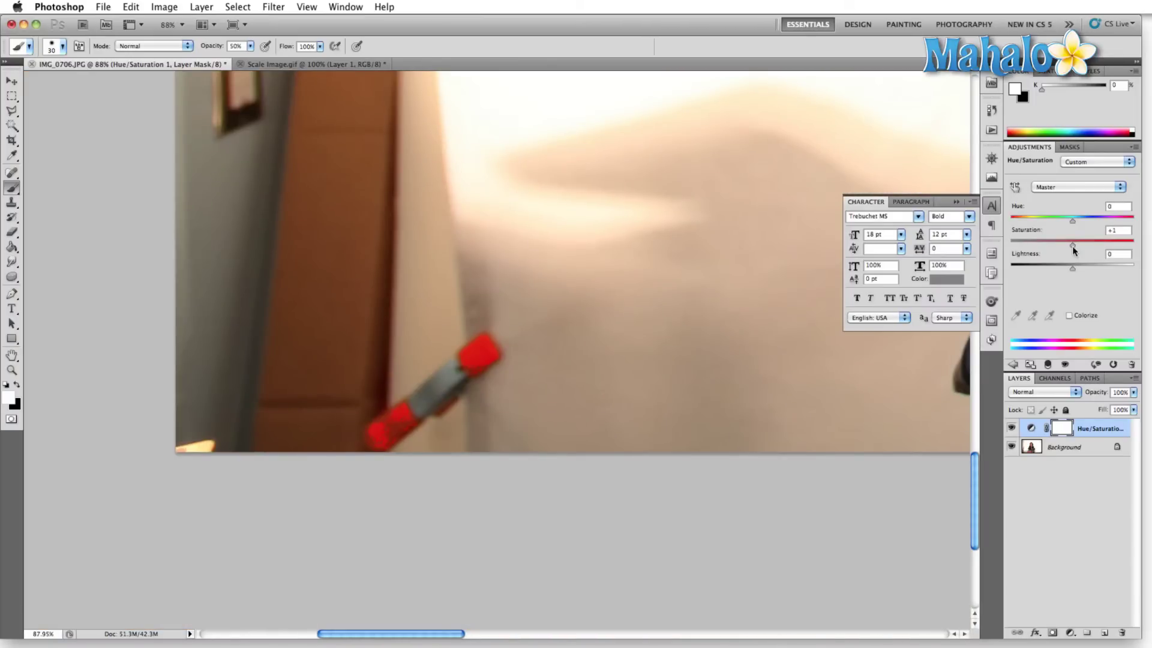
left_click_drag(1073, 246, 1064, 245)
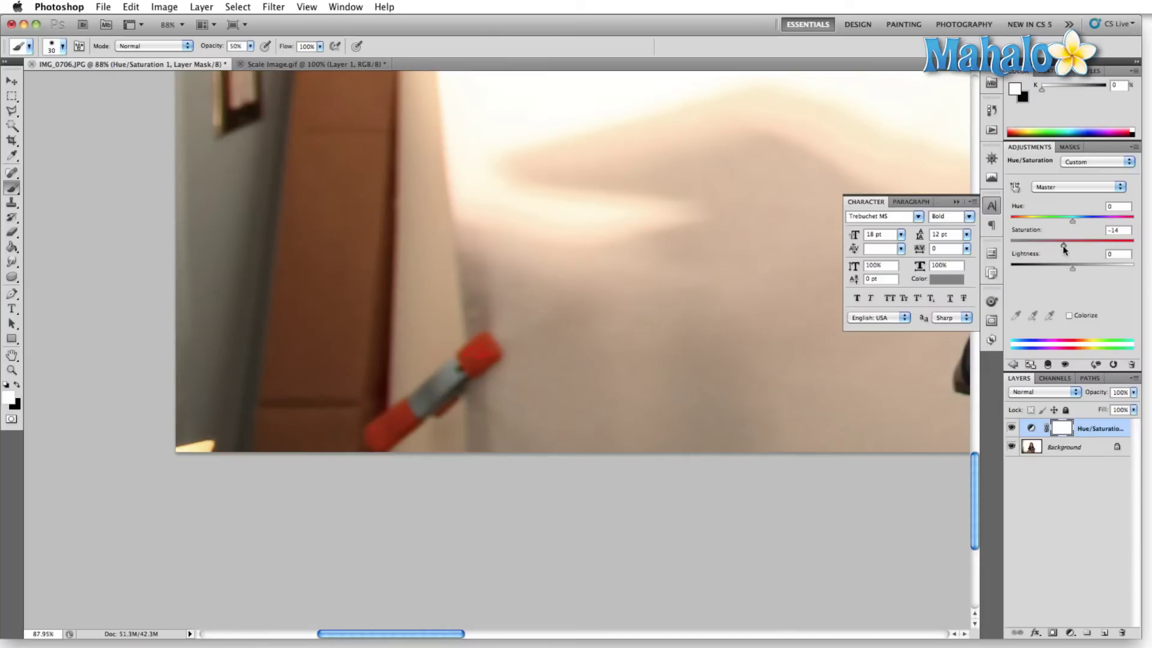
left_click_drag(1060, 246, 1061, 245)
key("super+0")
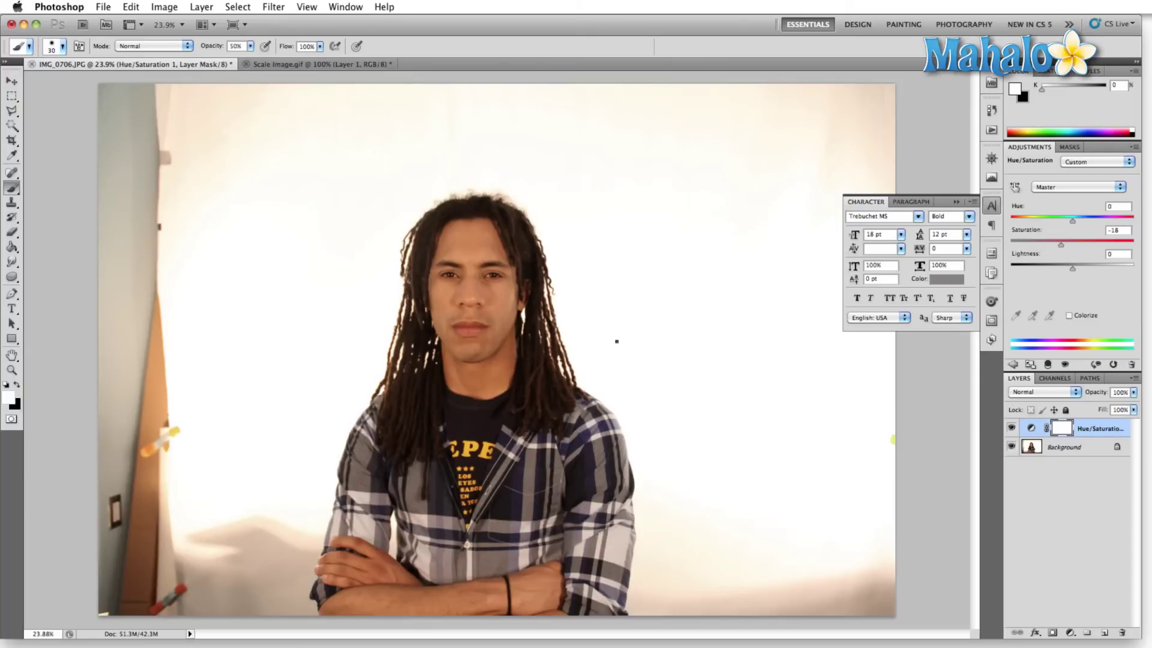